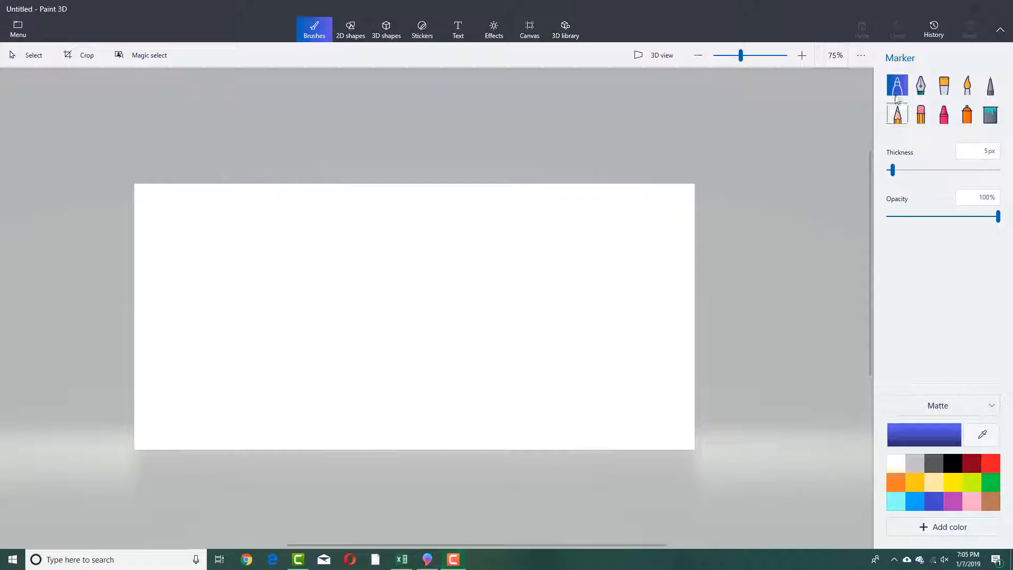
# - Draw a freehand blue spiral near the middle of the canvas with the 5 px marker
pyautogui.moveTo(427, 277); pyautogui.dragTo(339, 298)
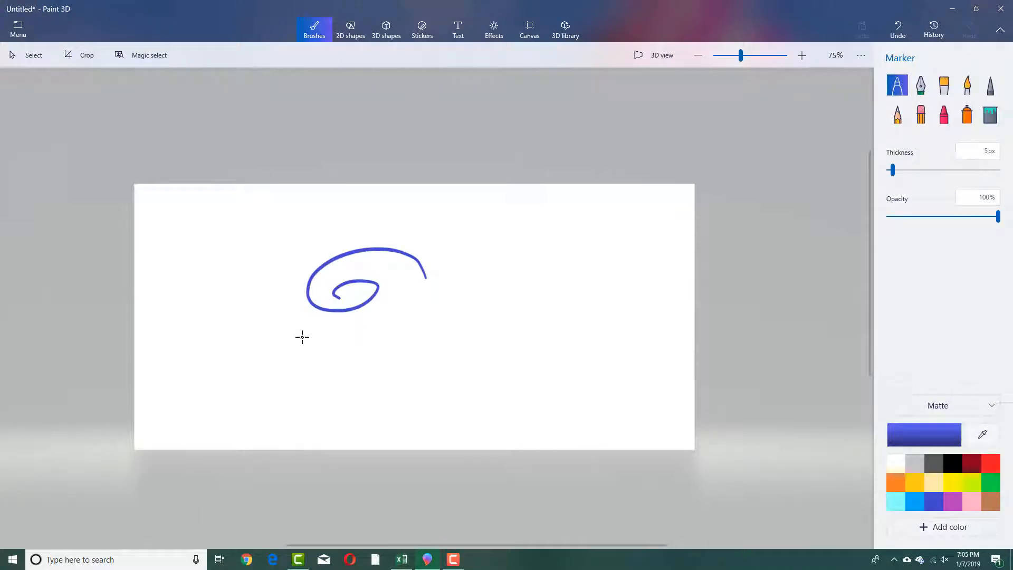
pyautogui.scroll(2, 300, 335)
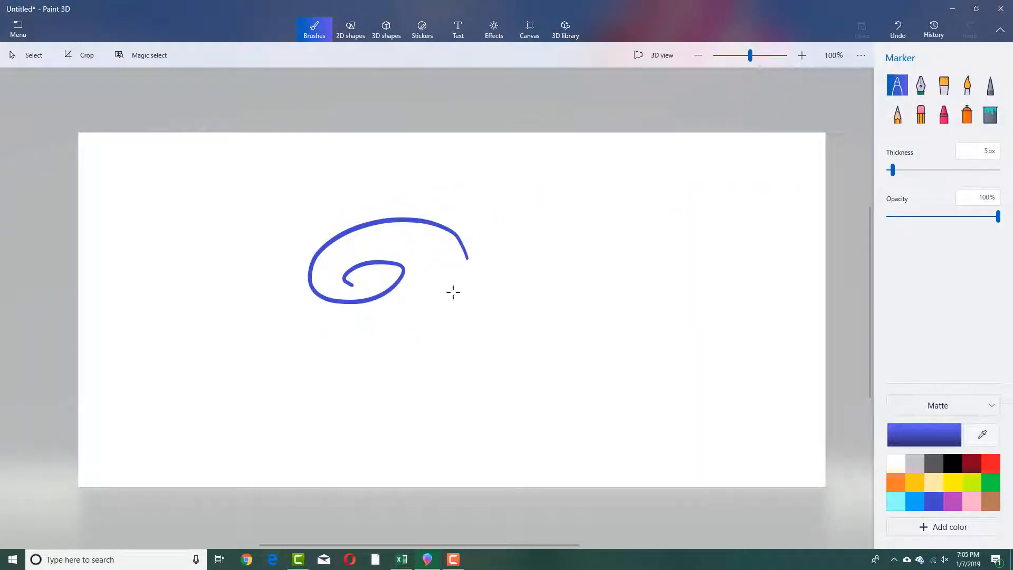
# - Hide the canvas and show it again, twice
pyautogui.click(532, 30)
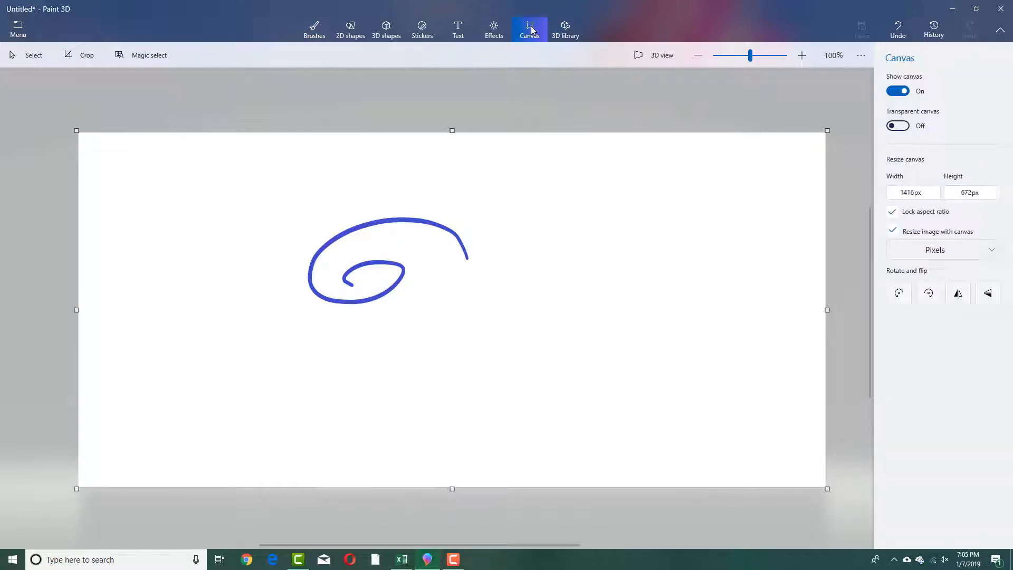
pyautogui.click(897, 93)
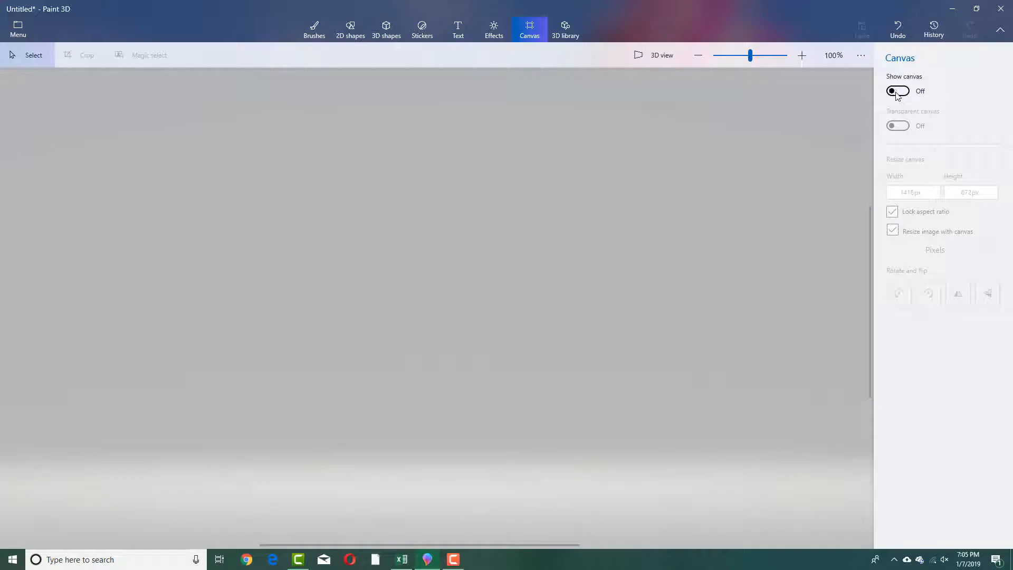
pyautogui.click(897, 93)
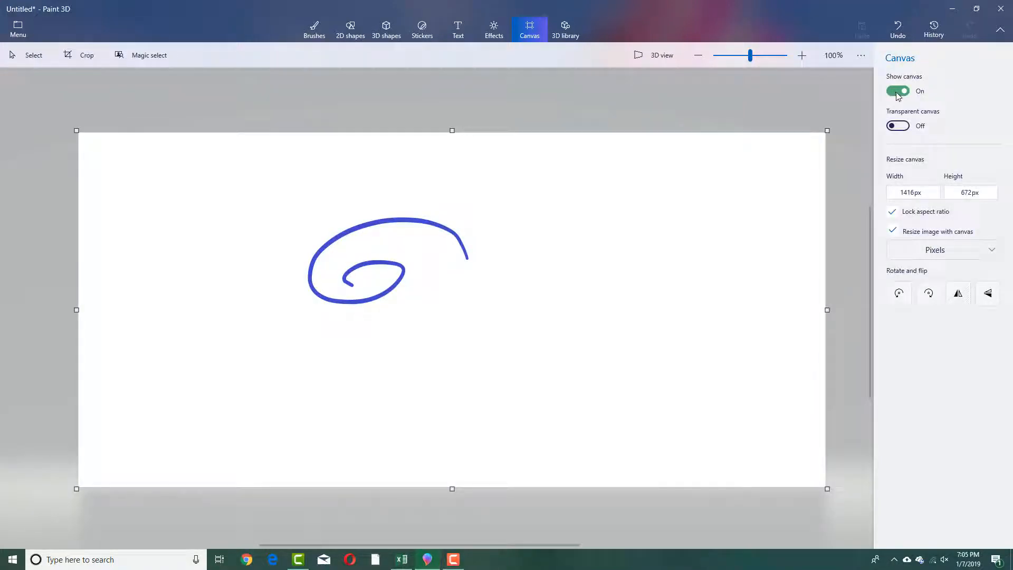
pyautogui.click(898, 92)
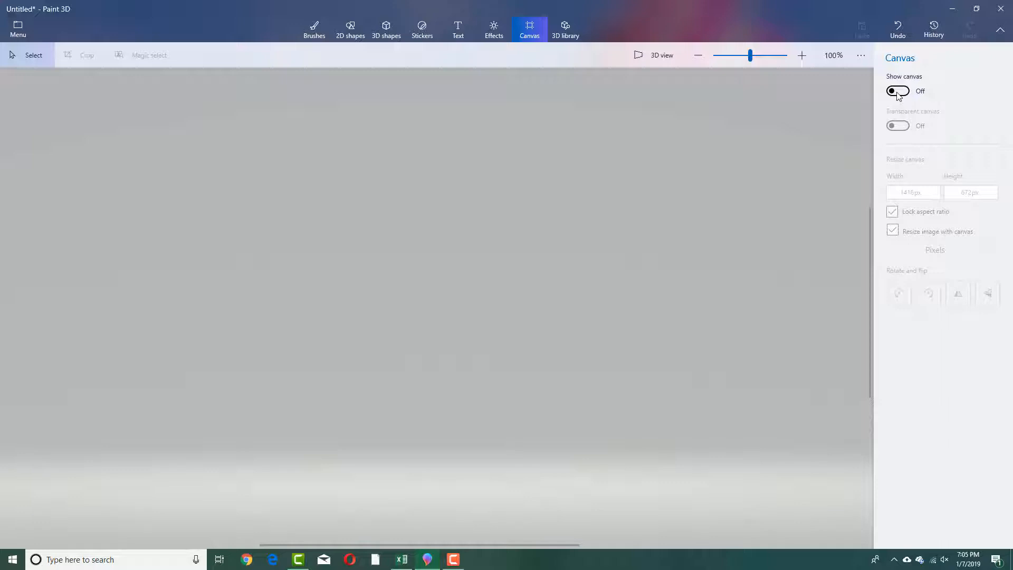
pyautogui.click(898, 93)
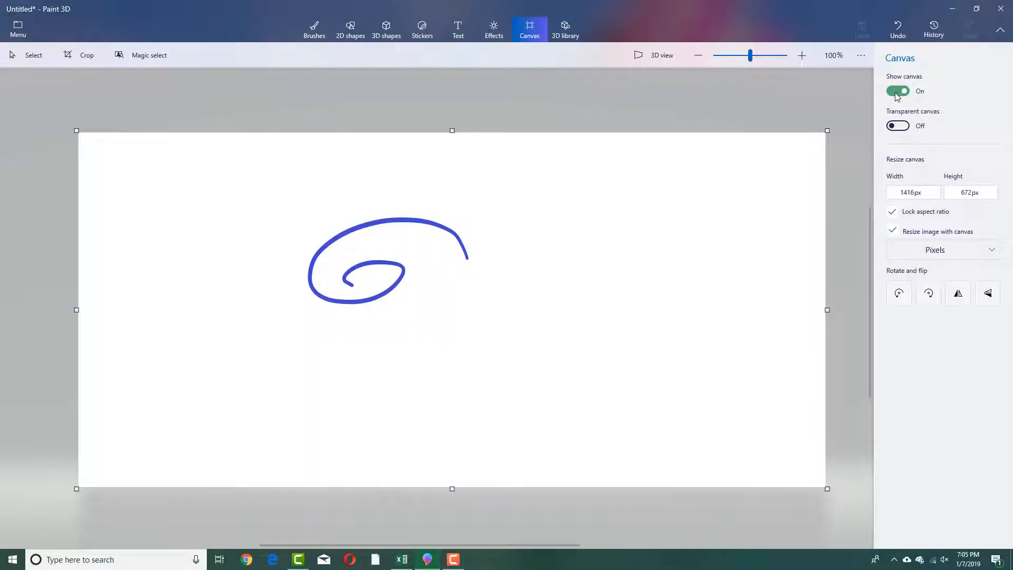
# - Make the canvas transparent
pyautogui.click(899, 127)
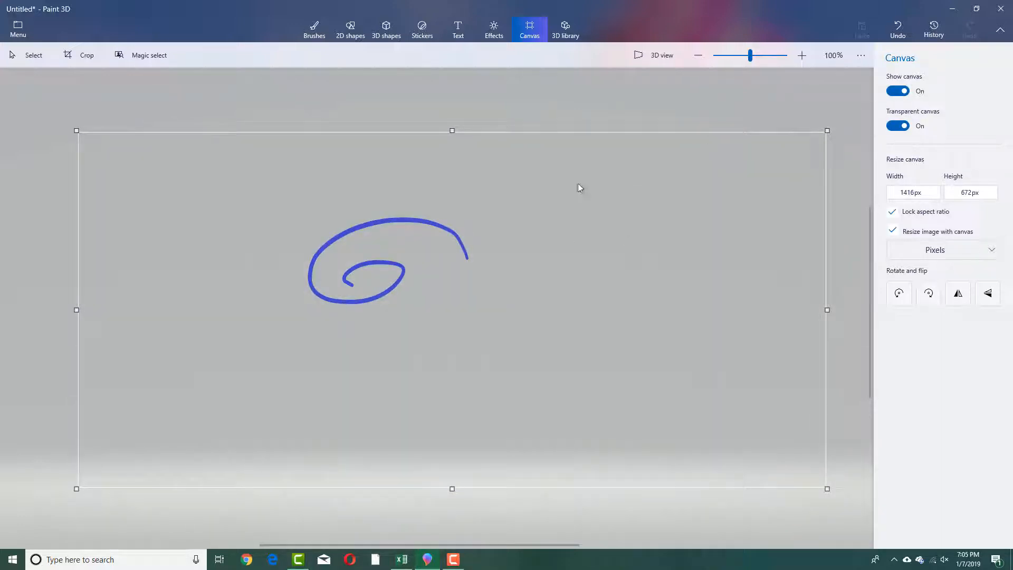
pyautogui.scroll(-2, 511, 291)
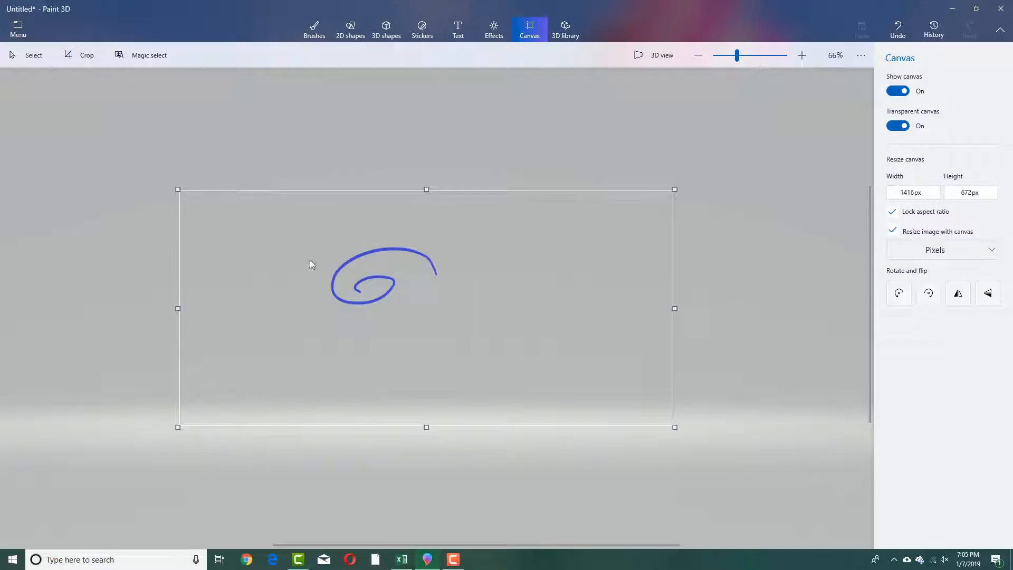
pyautogui.scroll(1, 311, 263)
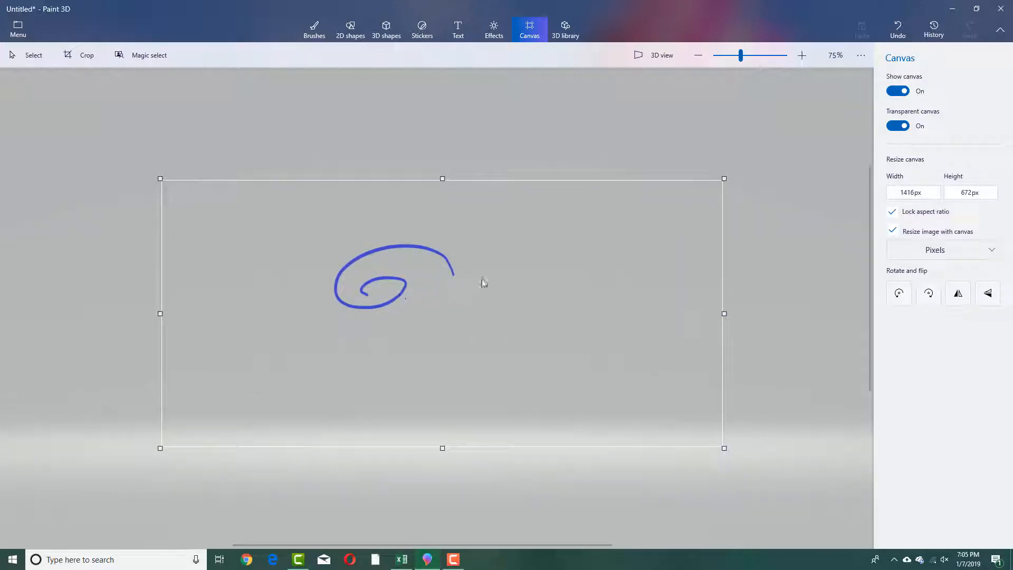
# - Draw a small freehand curl with the blue marker beside the spiral and return to the canvas settings
pyautogui.click(315, 29)
pyautogui.moveTo(548, 236)
pyautogui.mouseDown()
pyautogui.moveTo(538, 285)
pyautogui.moveTo(578, 297)
pyautogui.mouseUp()
pyautogui.click(530, 30)
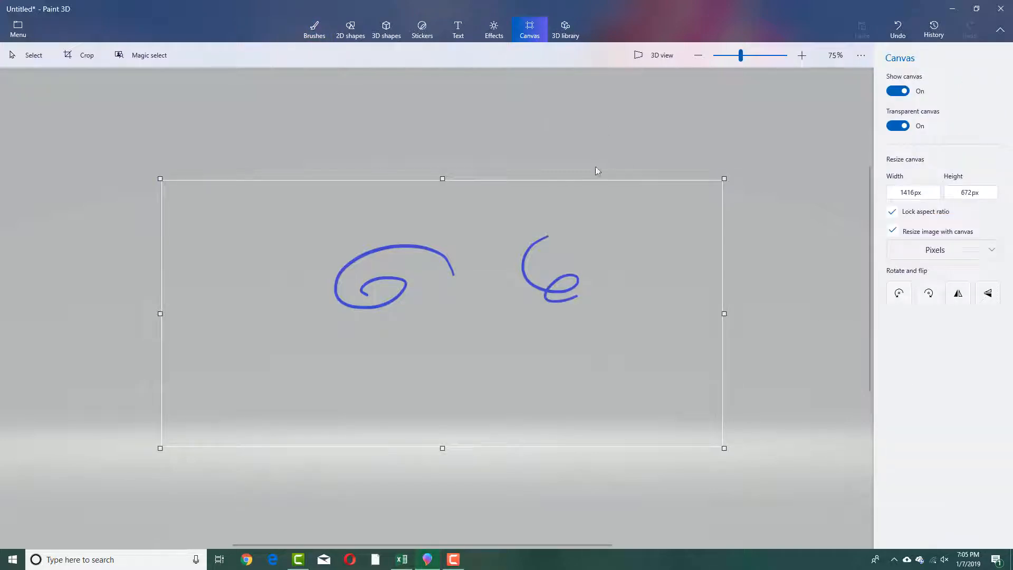
pyautogui.scroll(2, 448, 255)
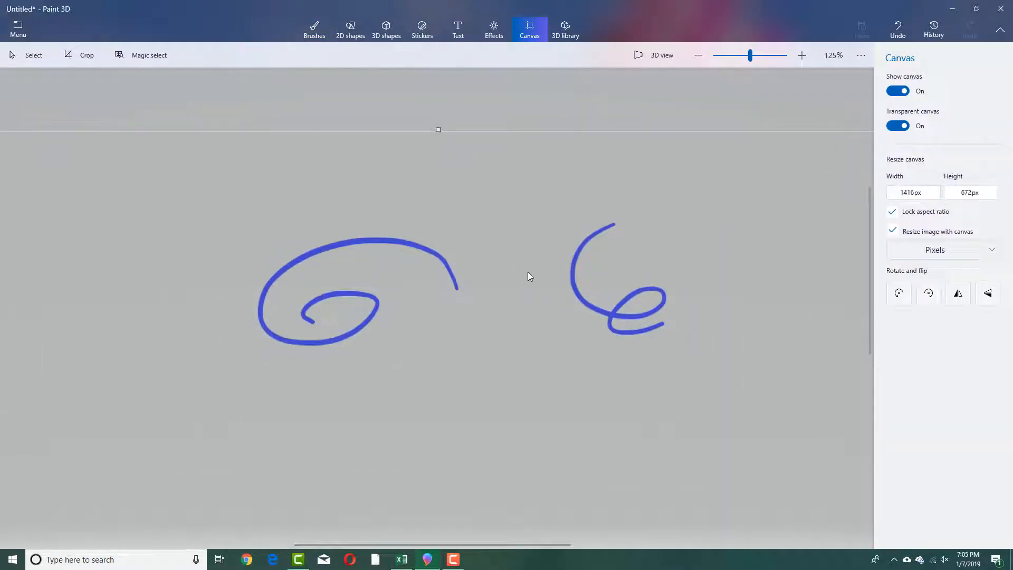
pyautogui.scroll(-1, 528, 271)
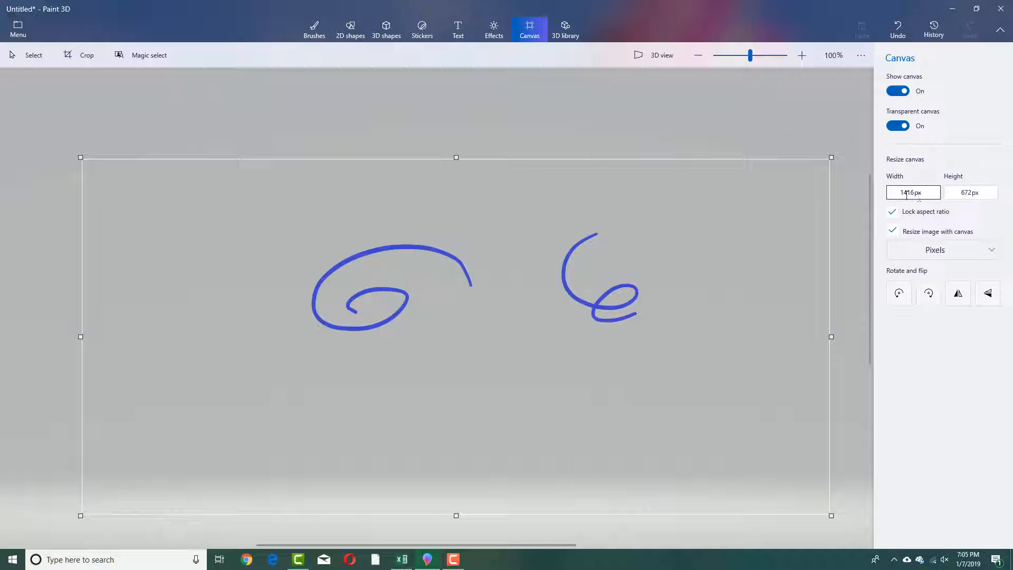
# - Turn off canvas transparency and set the canvas width to 2000 px with the aspect ratio locked
pyautogui.click(925, 193)
pyautogui.click(898, 126)
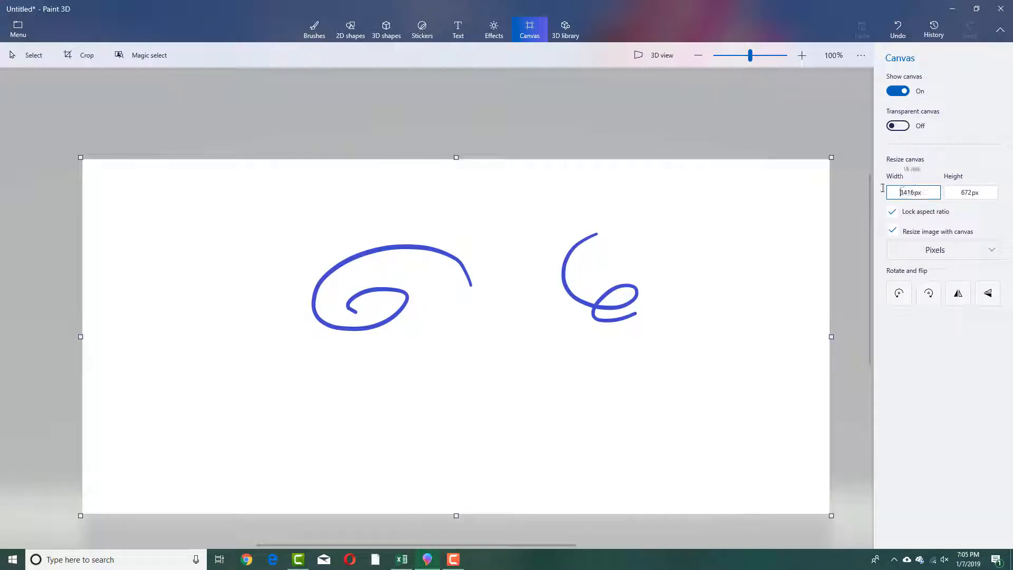
pyautogui.moveTo(922, 193); pyautogui.dragTo(894, 193)
pyautogui.click(920, 194)
pyautogui.click(978, 193)
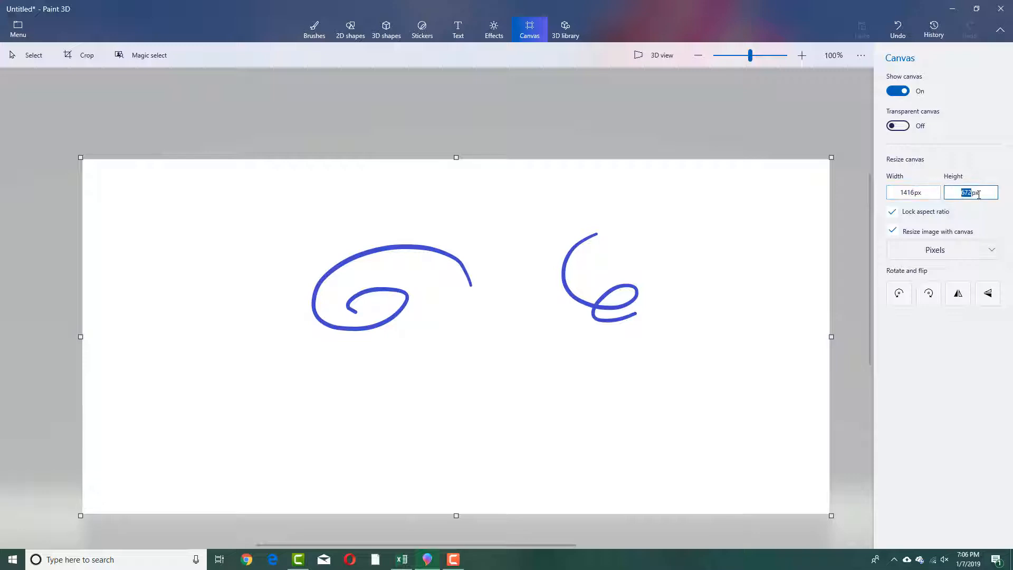
pyautogui.click(921, 193)
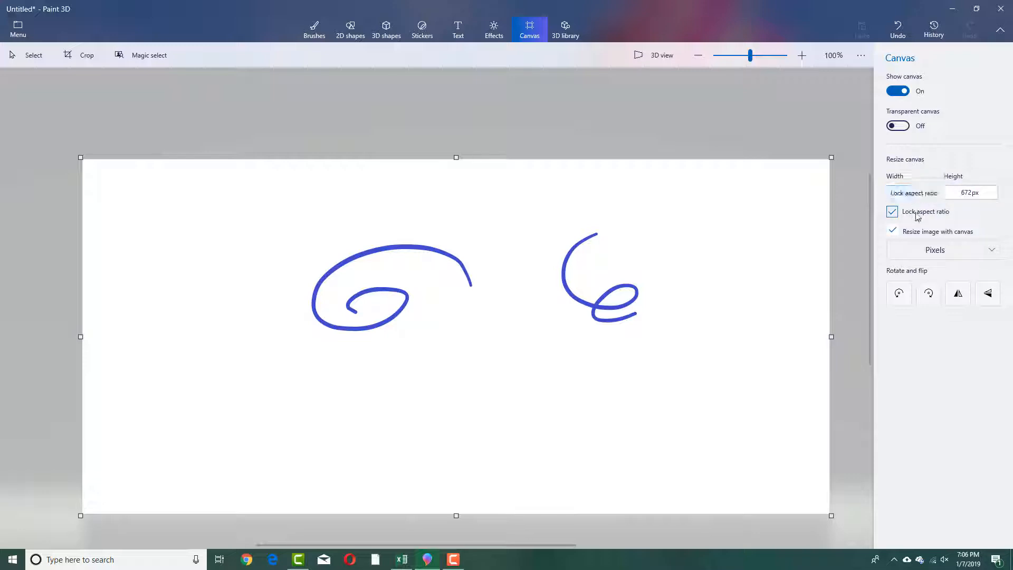
pyautogui.moveTo(922, 194); pyautogui.dragTo(876, 194)
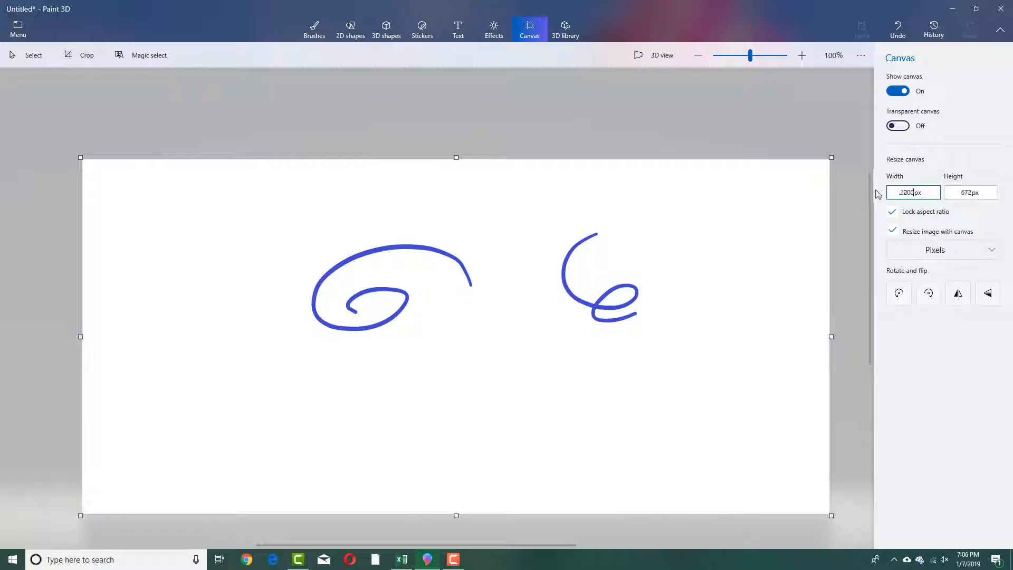
pyautogui.press('Return')
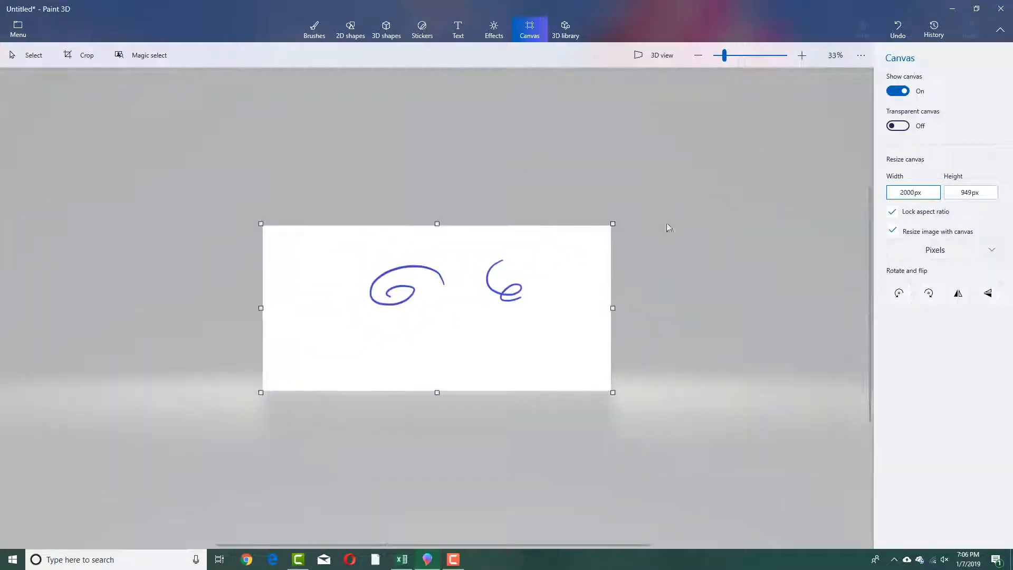
# - Unlock the aspect ratio and set the canvas width to 400 px
pyautogui.scroll(2, 450, 241)
pyautogui.scroll(4, 321, 290)
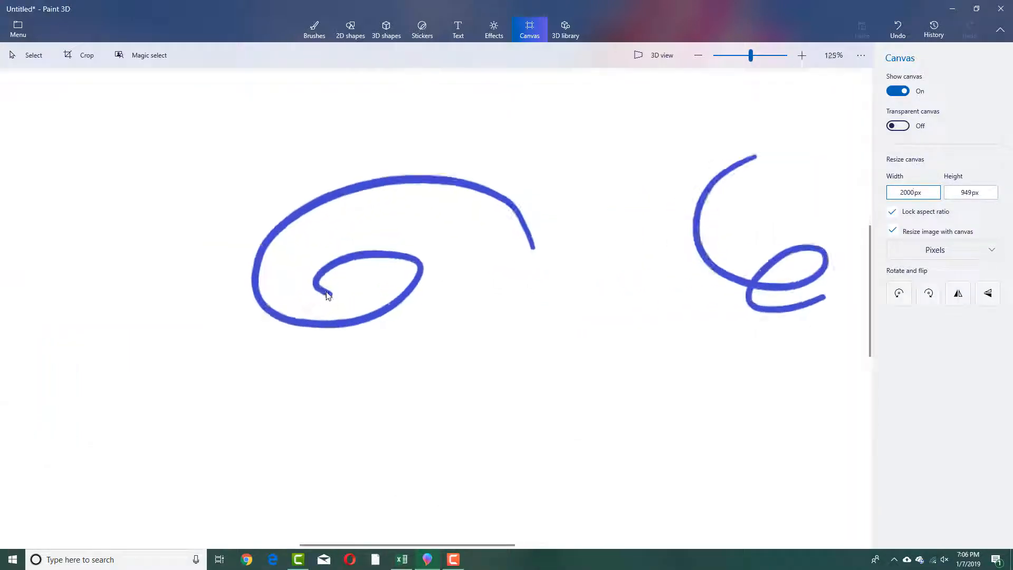
pyautogui.scroll(-3, 335, 292)
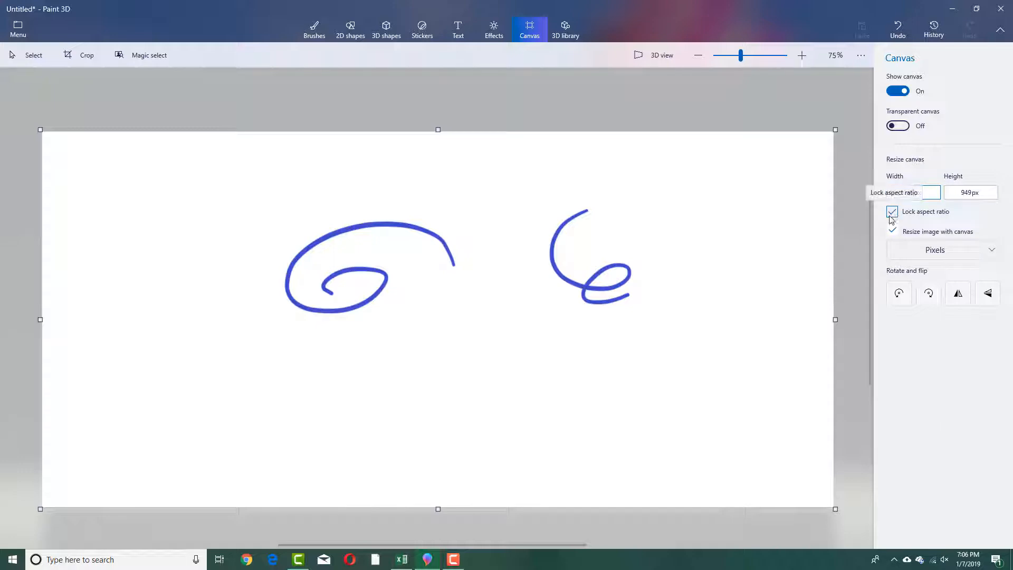
pyautogui.click(897, 196)
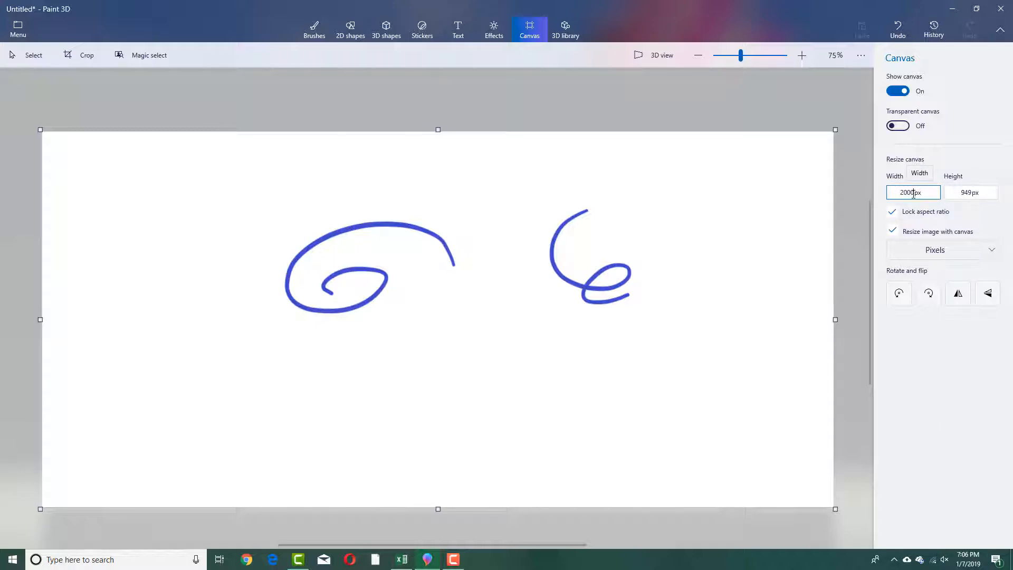
pyautogui.click(892, 212)
pyautogui.click(906, 193)
pyautogui.press('BackSpace')
pyautogui.press('Return')
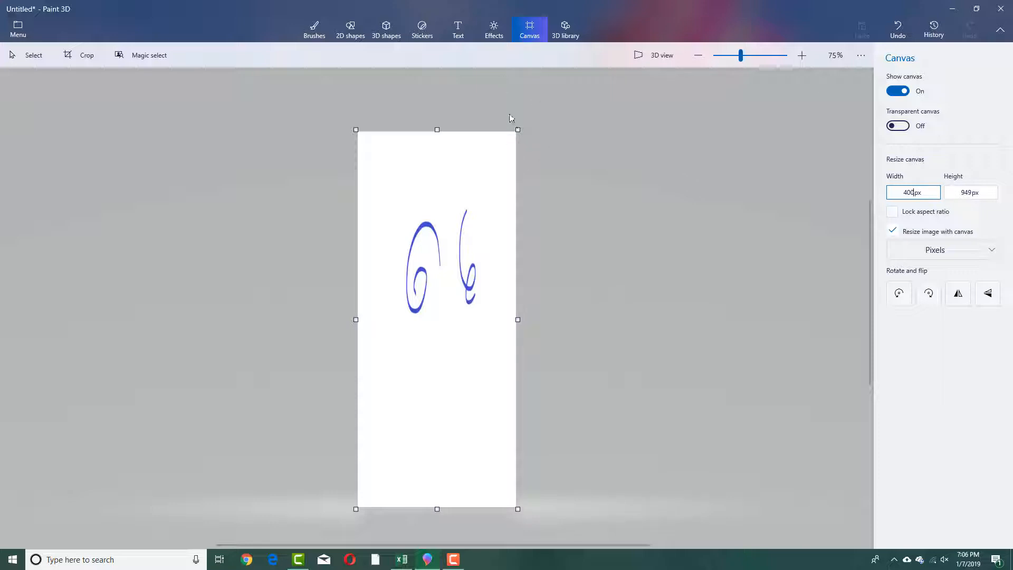
# - Stretch the canvas freely by its edges, first taller and wider, to about 1387 × 1080 px
pyautogui.moveTo(437, 129); pyautogui.dragTo(436, 103)
pyautogui.moveTo(517, 320); pyautogui.dragTo(712, 347)
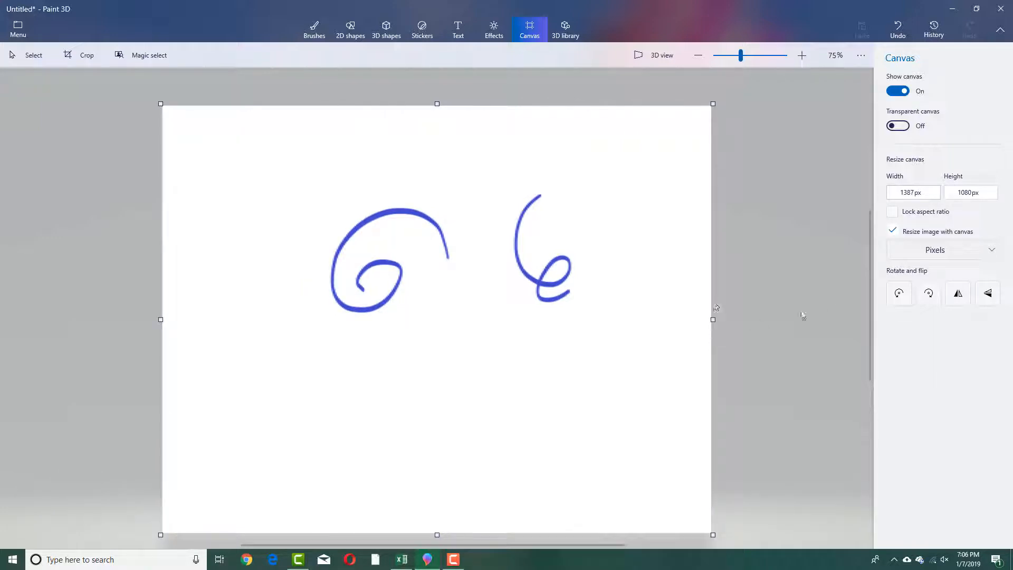
# - Lock the aspect ratio and resize the canvas by its corner and side to about 1467 × 999 px
pyautogui.click(914, 216)
pyautogui.moveTo(709, 105); pyautogui.dragTo(692, 119)
pyautogui.moveTo(693, 317); pyautogui.dragTo(728, 317)
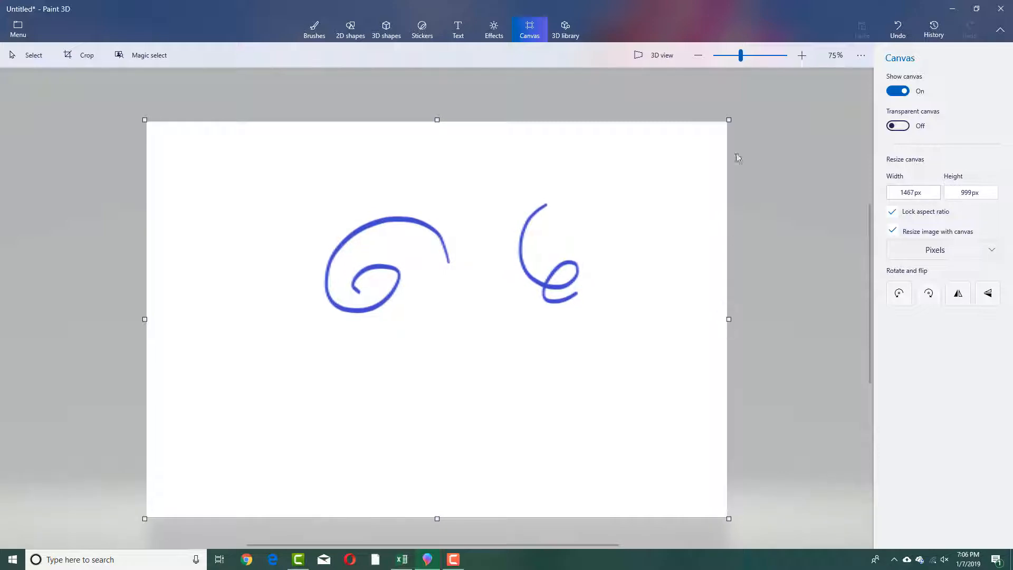
# - Shrink the canvas proportionally, unlock its aspect ratio and resize it freely to about 1261 × 679 px
pyautogui.moveTo(724, 119); pyautogui.dragTo(634, 113)
pyautogui.click(892, 212)
pyautogui.moveTo(672, 156); pyautogui.dragTo(688, 174)
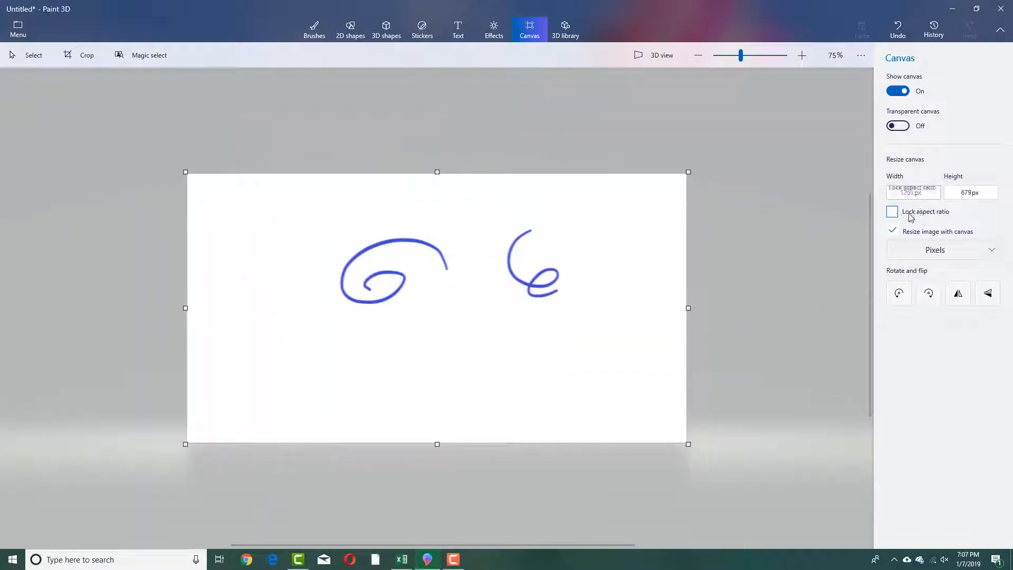
# - With the aspect ratio locked and the resize unit set to Percent, scale the canvas and its image to 50%
pyautogui.click(905, 213)
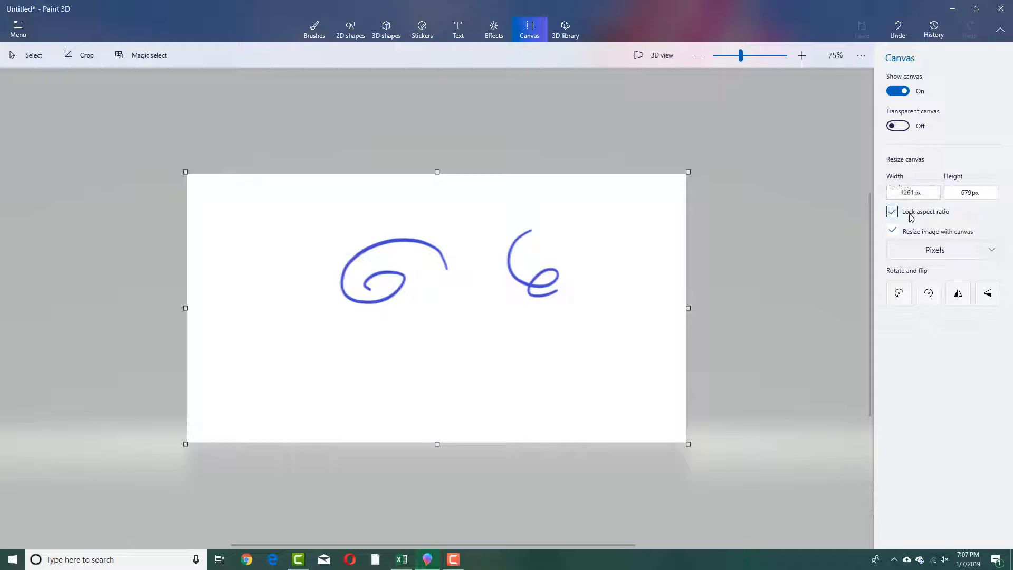
pyautogui.click(913, 251)
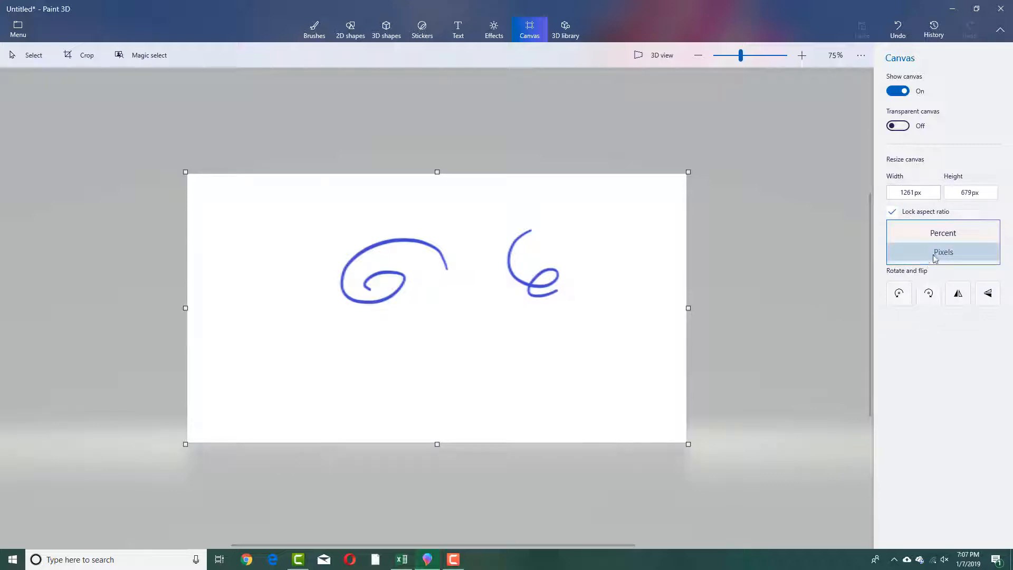
pyautogui.click(945, 232)
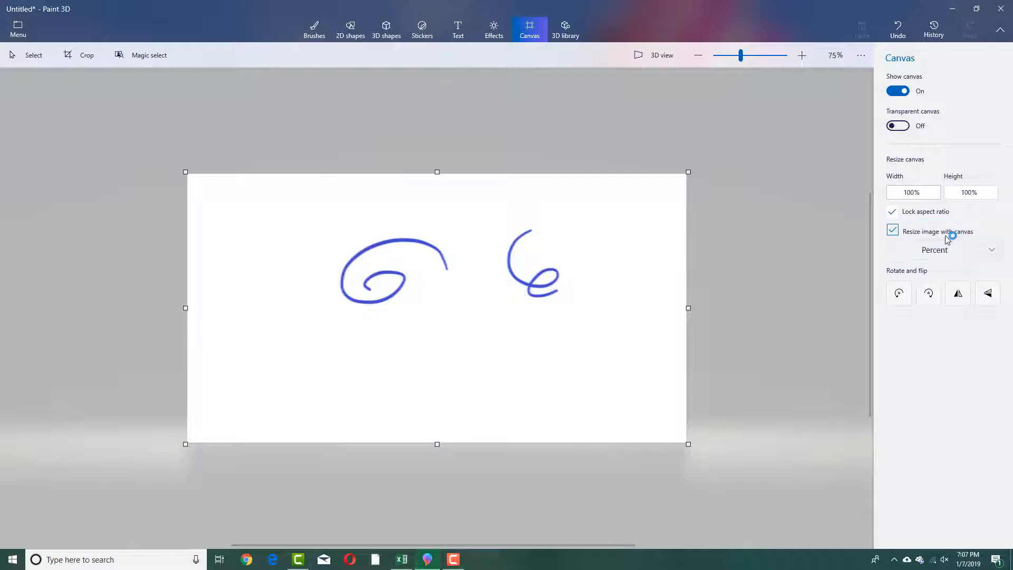
pyautogui.click(917, 193)
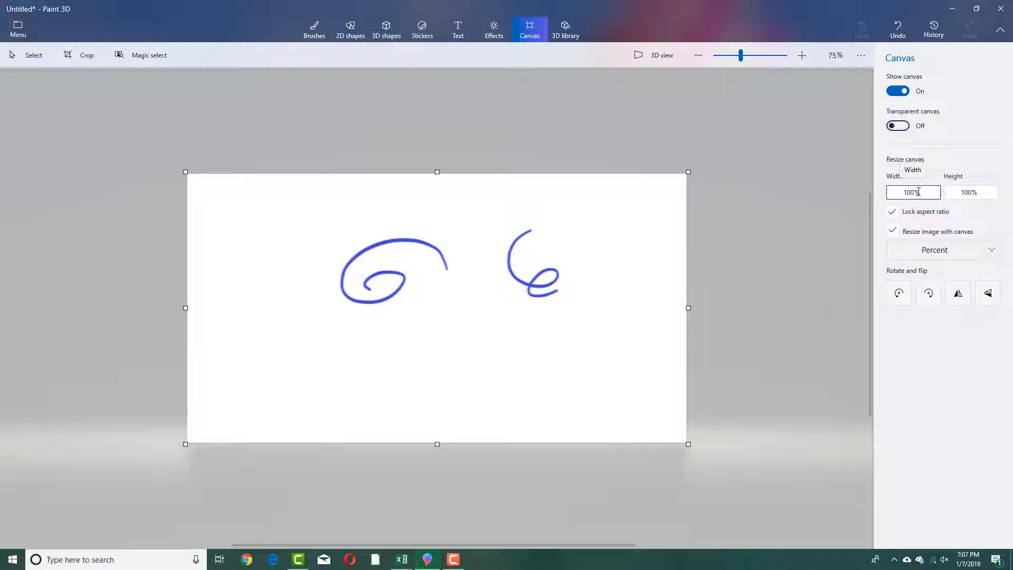
pyautogui.doubleClick(923, 192)
pyautogui.write('50')
pyautogui.press('Return')
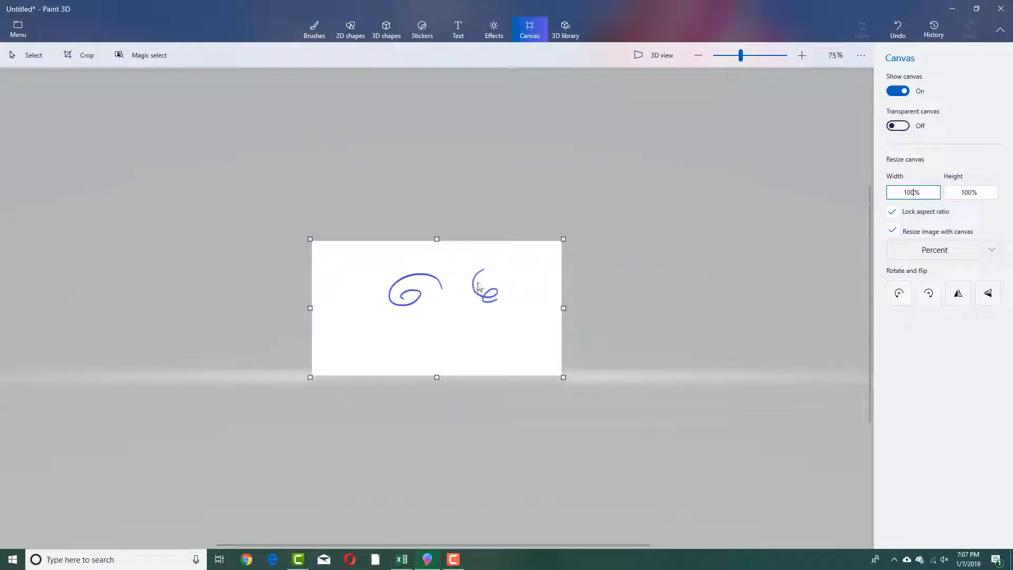
# - Enlarge the canvas and its drawing by percentage to about three times their current size
pyautogui.moveTo(919, 193); pyautogui.dragTo(858, 189)
pyautogui.write('200')
pyautogui.press('Return')
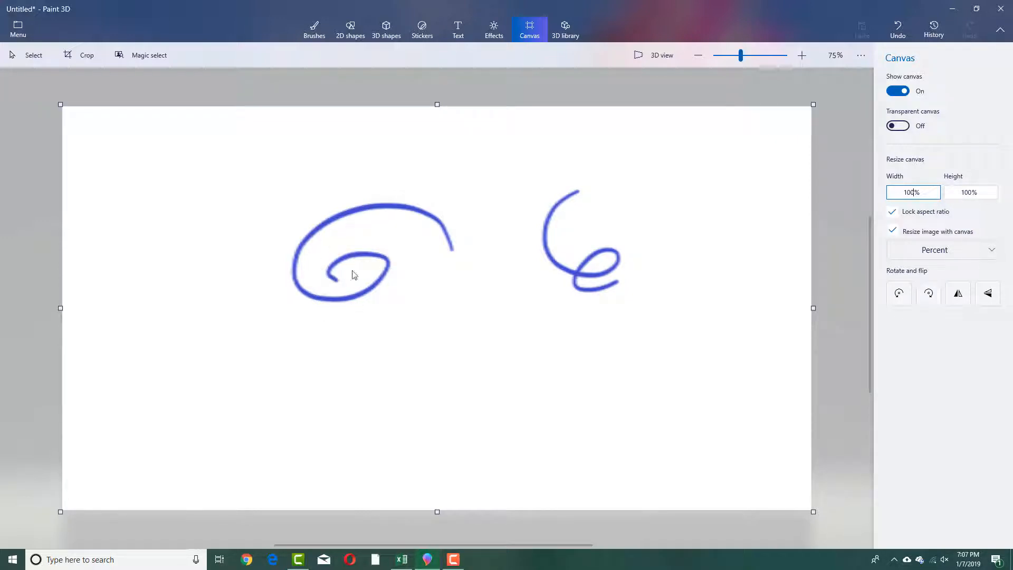
# - Rotate the canvas counterclockwise through a full turn in four steps, and clockwise by 180° in two steps
pyautogui.click(900, 295)
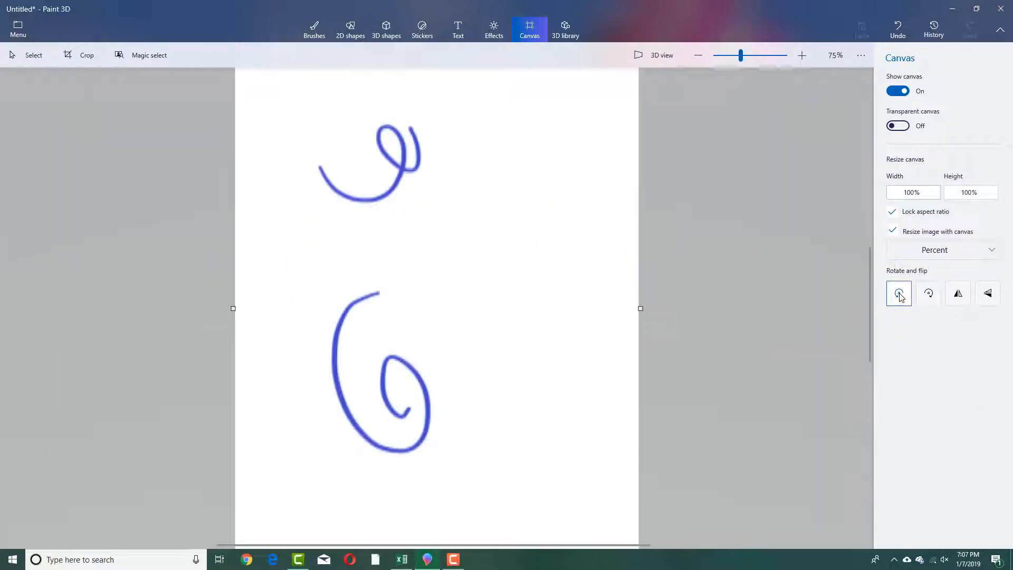
pyautogui.click(900, 296)
pyautogui.click(900, 295)
pyautogui.click(900, 295)
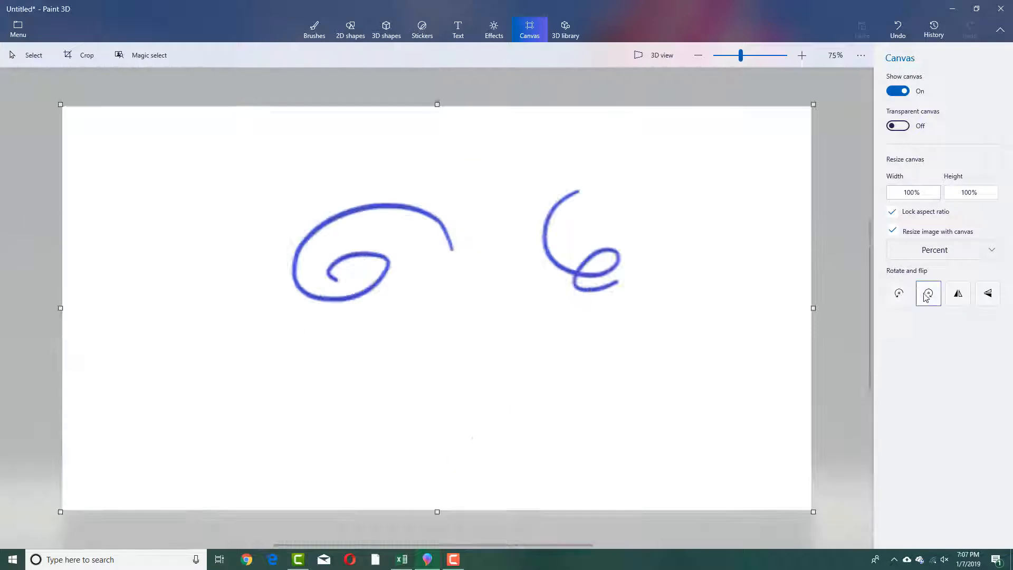
pyautogui.click(928, 296)
pyautogui.click(927, 295)
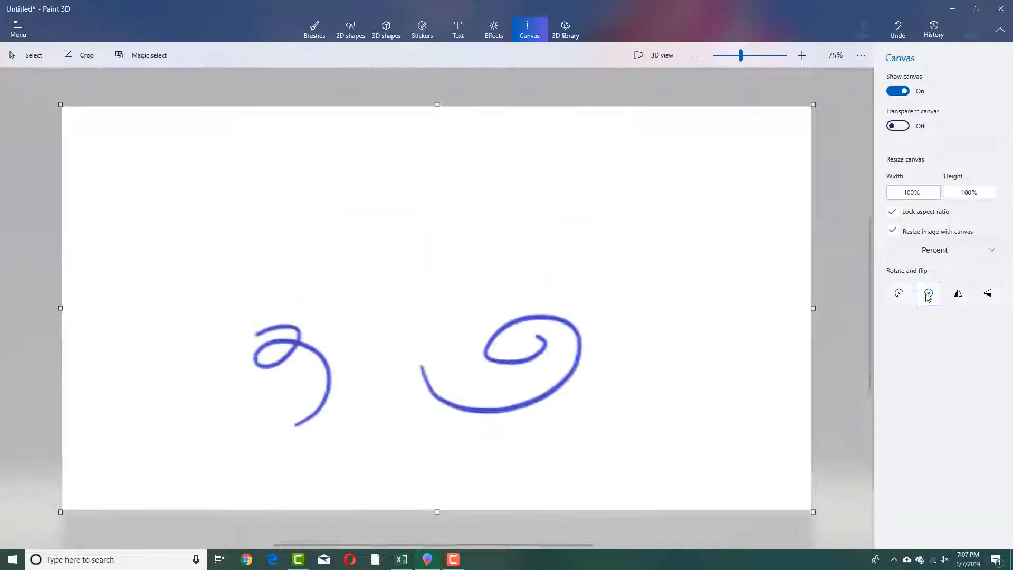
# - Flip the canvas horizontally three times so the drawing ends up mirrored
pyautogui.click(958, 296)
pyautogui.click(956, 295)
pyautogui.click(957, 295)
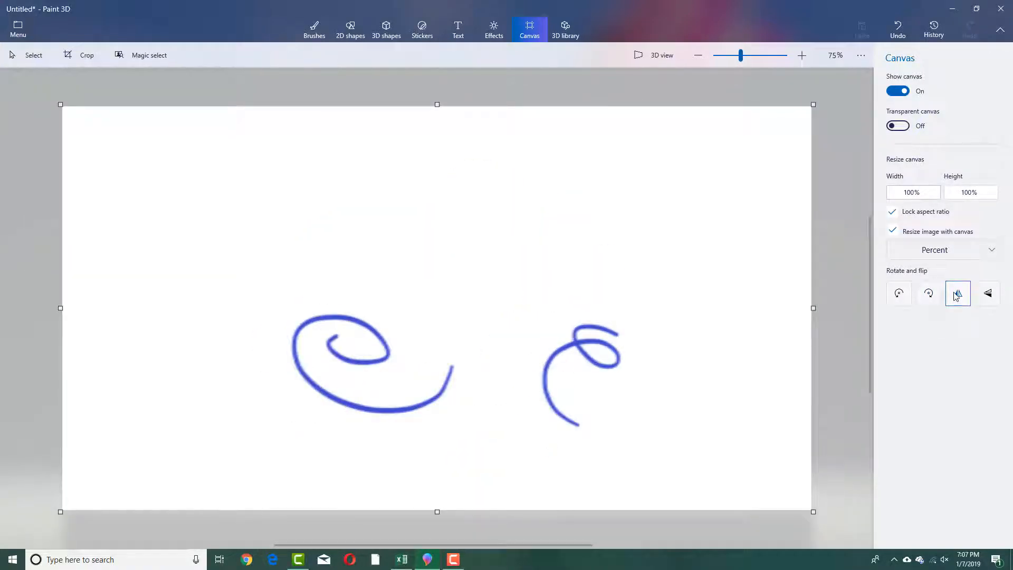
# - Flip the canvas horizontally once and vertically twice
pyautogui.click(957, 296)
pyautogui.click(987, 295)
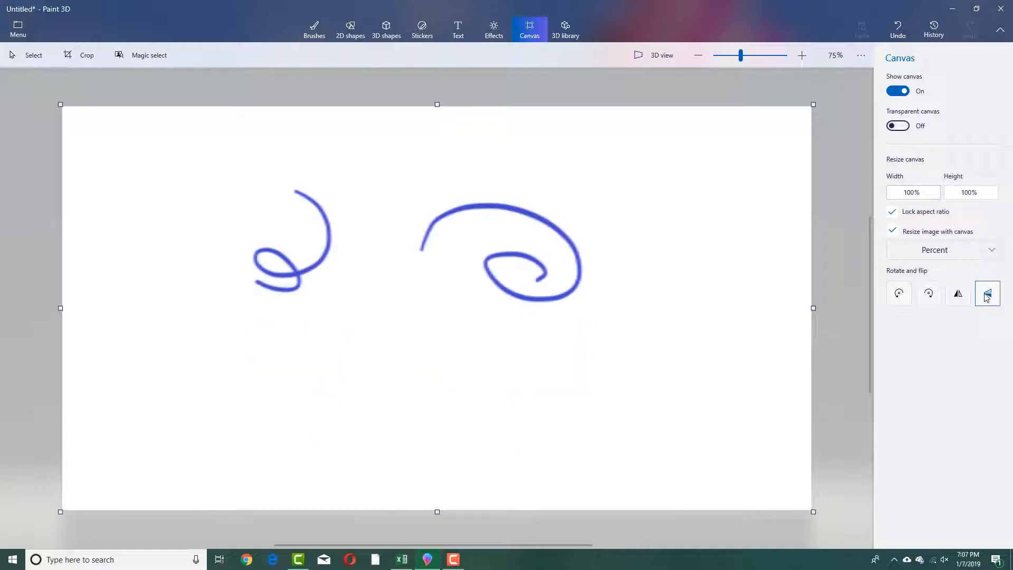
pyautogui.click(987, 297)
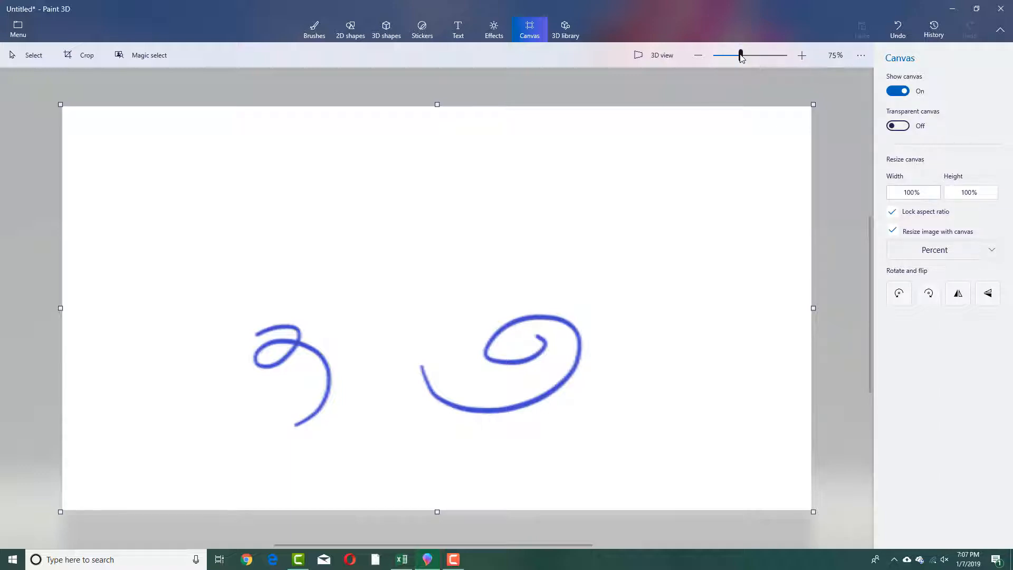
# - Zoom the canvas out to 59%, preview it in 3D view at 50%, and return to the flat view
pyautogui.moveTo(740, 56); pyautogui.dragTo(736, 57)
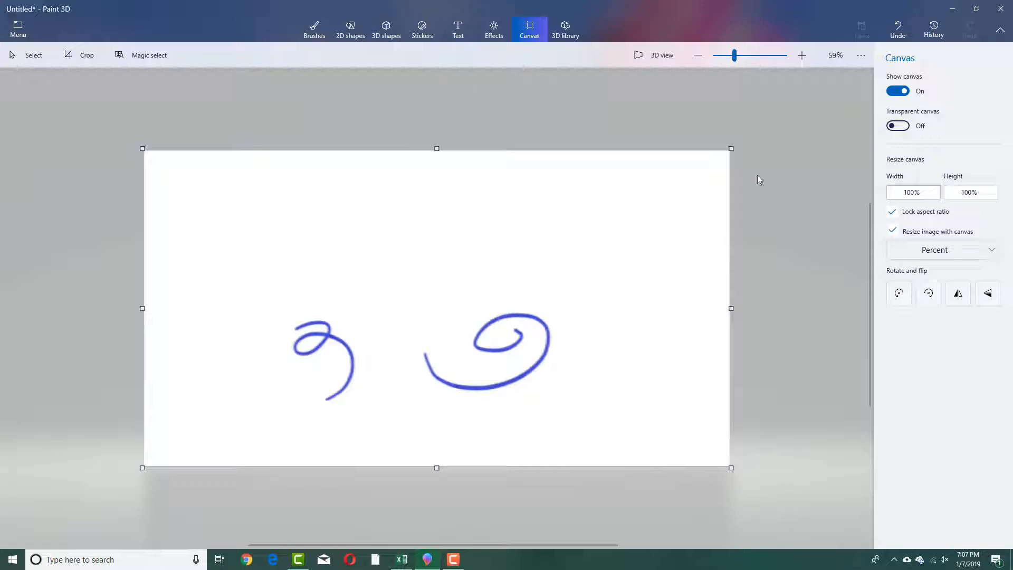
pyautogui.click(641, 55)
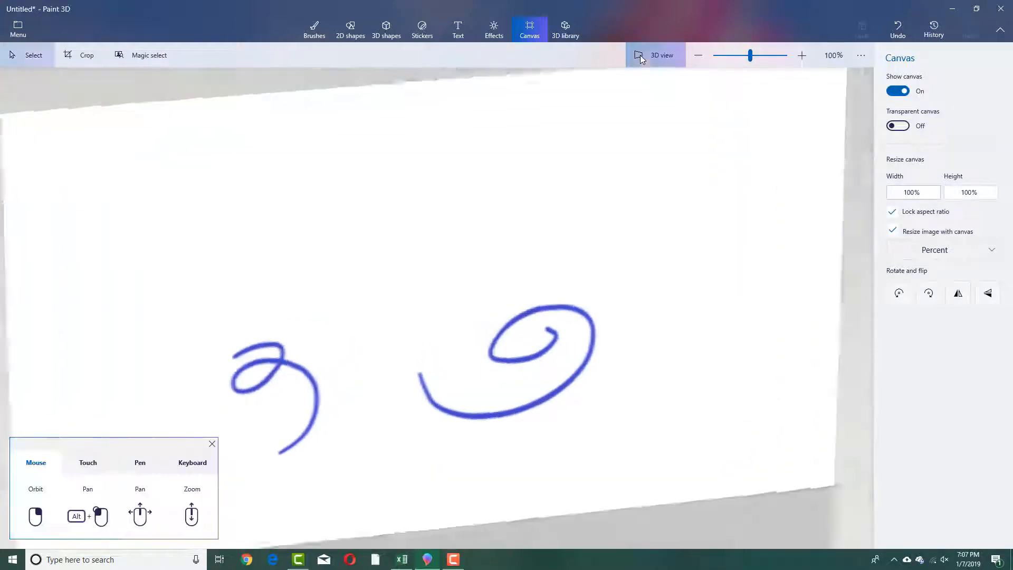
pyautogui.scroll(-5, 560, 243)
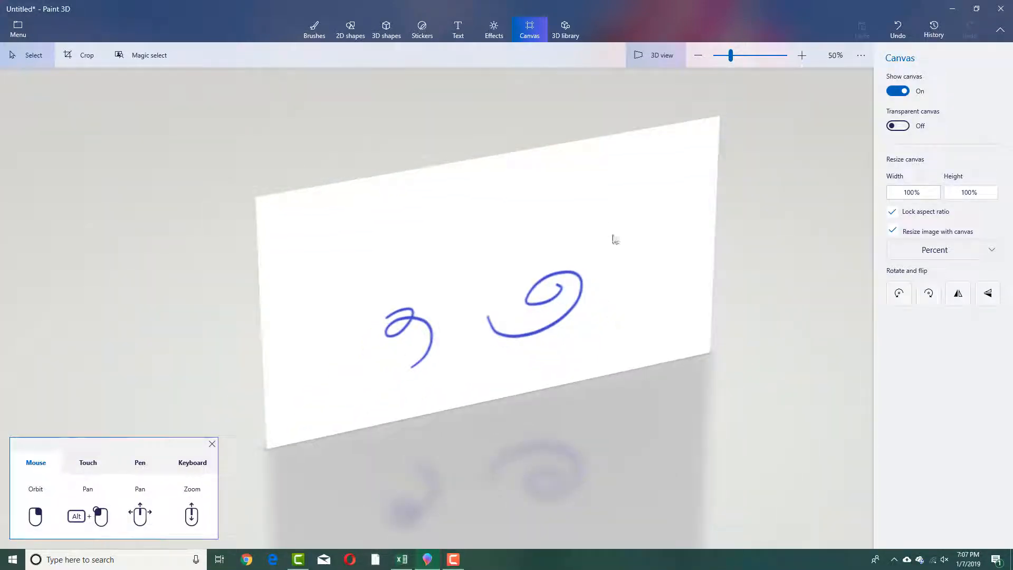
pyautogui.click(534, 284)
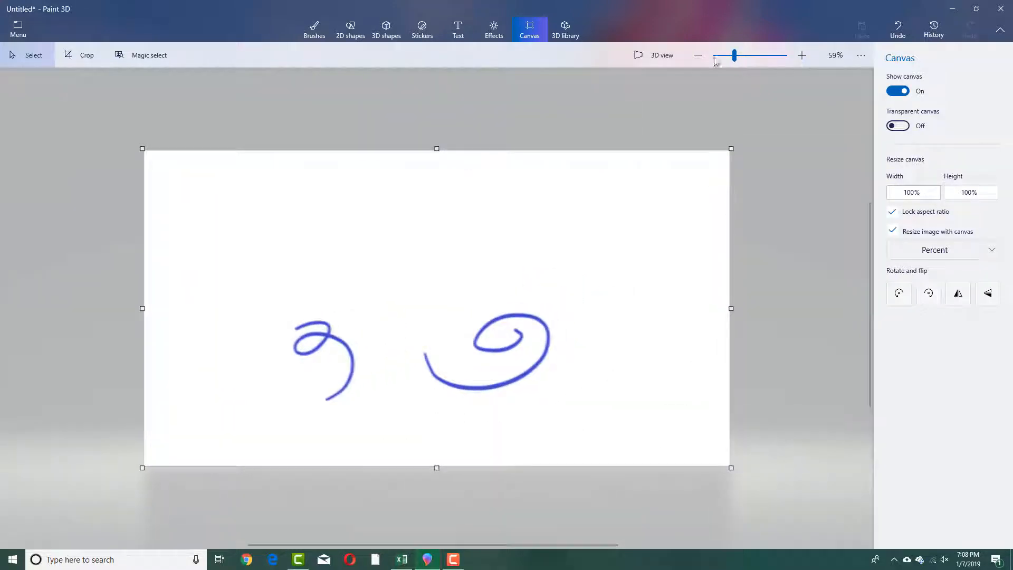
# - Examine the canvas in 3D view, orbiting it to a more frontal angle
pyautogui.click(657, 56)
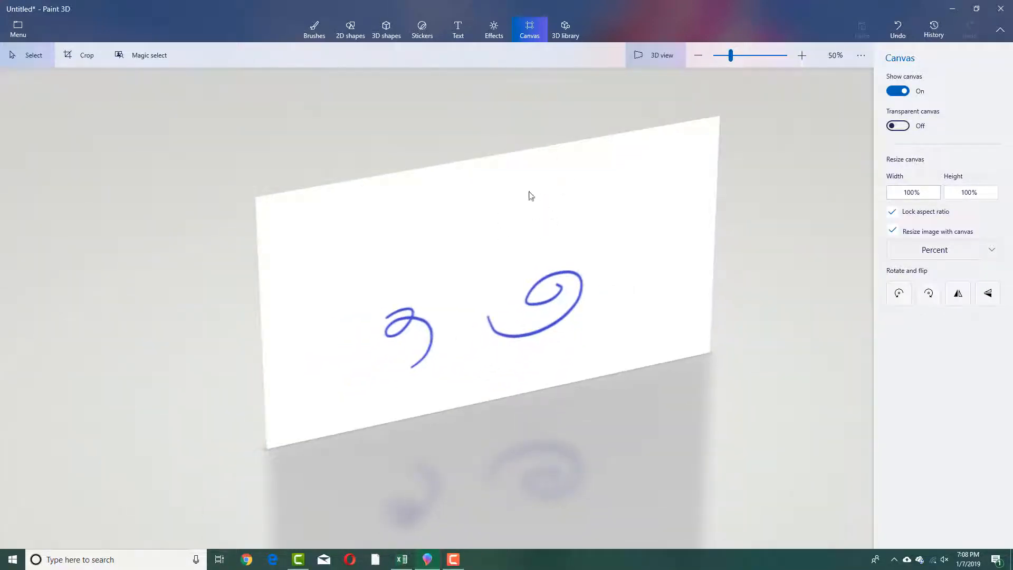
pyautogui.moveTo(516, 145)
pyautogui.mouseDown()
pyautogui.moveTo(554, 218)
pyautogui.moveTo(658, 138)
pyautogui.moveTo(693, 126)
pyautogui.moveTo(515, 160)
pyautogui.mouseUp()
pyautogui.moveTo(514, 156); pyautogui.dragTo(505, 119, button='right')
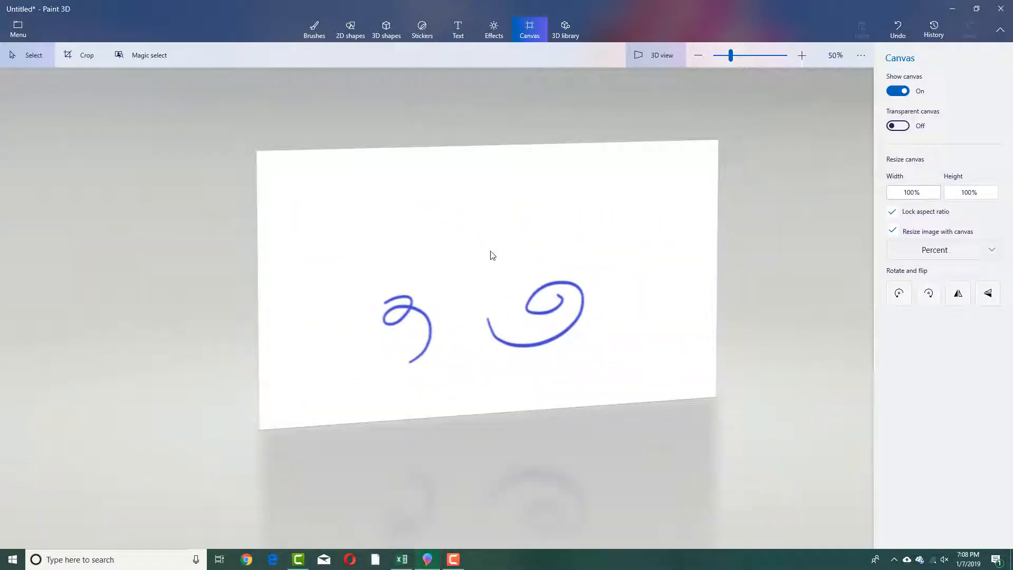
pyautogui.click(527, 256)
pyautogui.click(640, 55)
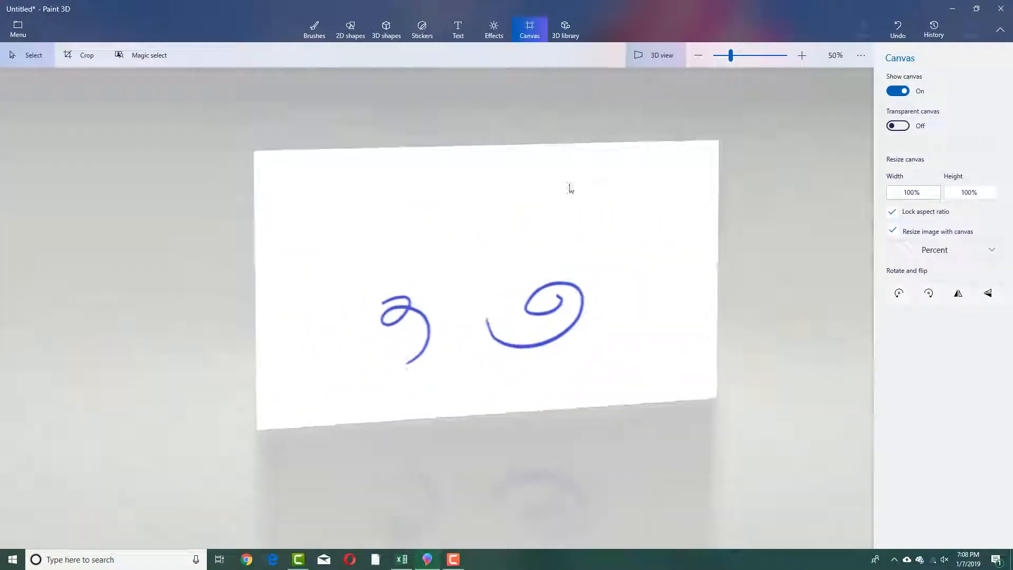
# - Zoom in and out on the canvas in 3D view, settling at 66%, and adjust the viewing angle
pyautogui.scroll(3, 544, 248)
pyautogui.scroll(-3, 545, 248)
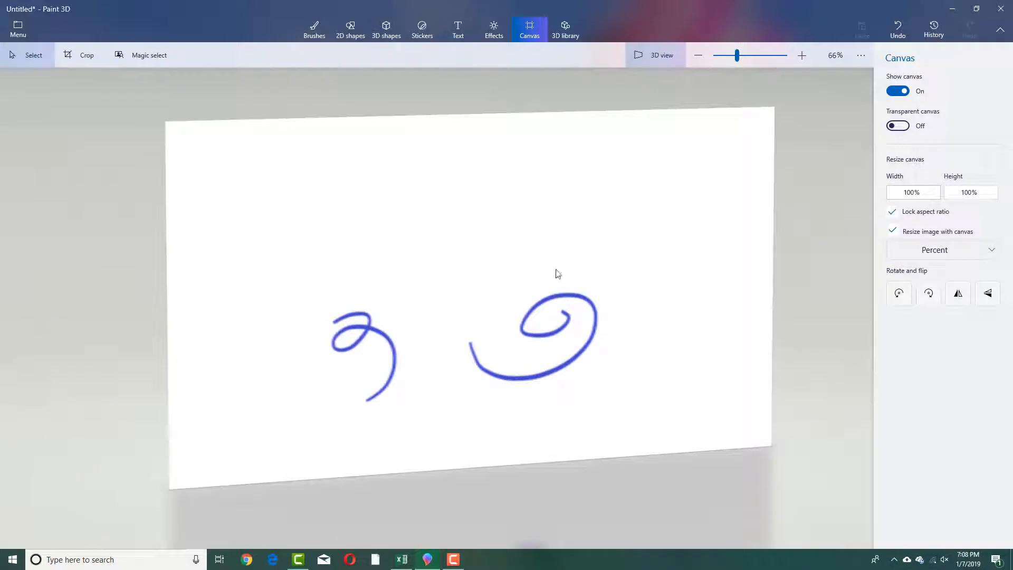
pyautogui.scroll(3, 558, 275)
pyautogui.scroll(-5, 558, 274)
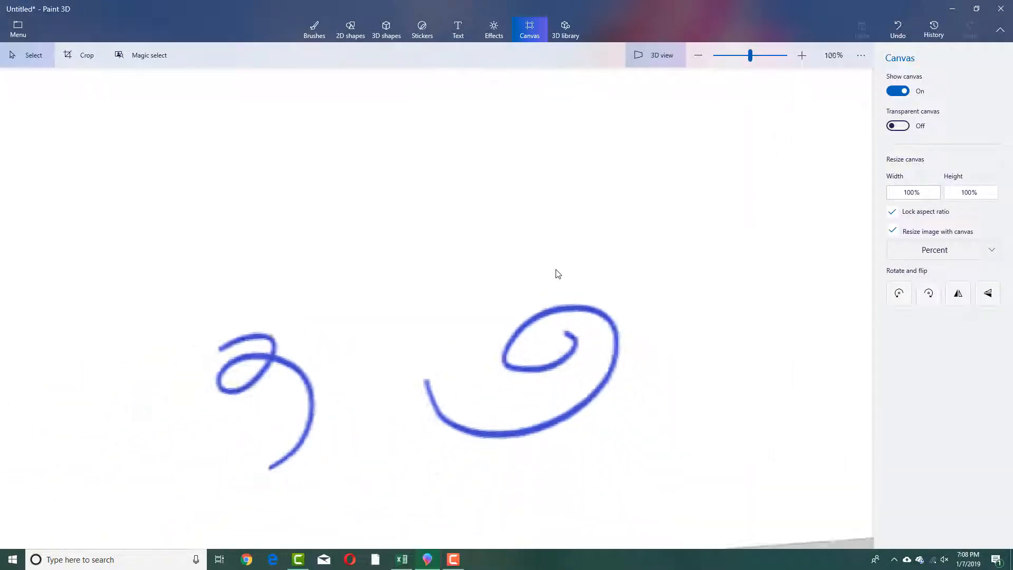
pyautogui.moveTo(557, 275)
pyautogui.mouseDown()
pyautogui.moveTo(515, 287)
pyautogui.moveTo(709, 283)
pyautogui.moveTo(523, 301)
pyautogui.moveTo(407, 238)
pyautogui.moveTo(423, 180)
pyautogui.moveTo(462, 282)
pyautogui.mouseUp()
pyautogui.moveTo(490, 401)
pyautogui.mouseDown()
pyautogui.moveTo(488, 425)
pyautogui.moveTo(475, 322)
pyautogui.moveTo(474, 160)
pyautogui.moveTo(581, 229)
pyautogui.moveTo(640, 333)
pyautogui.moveTo(410, 232)
pyautogui.moveTo(607, 242)
pyautogui.moveTo(529, 284)
pyautogui.mouseUp()
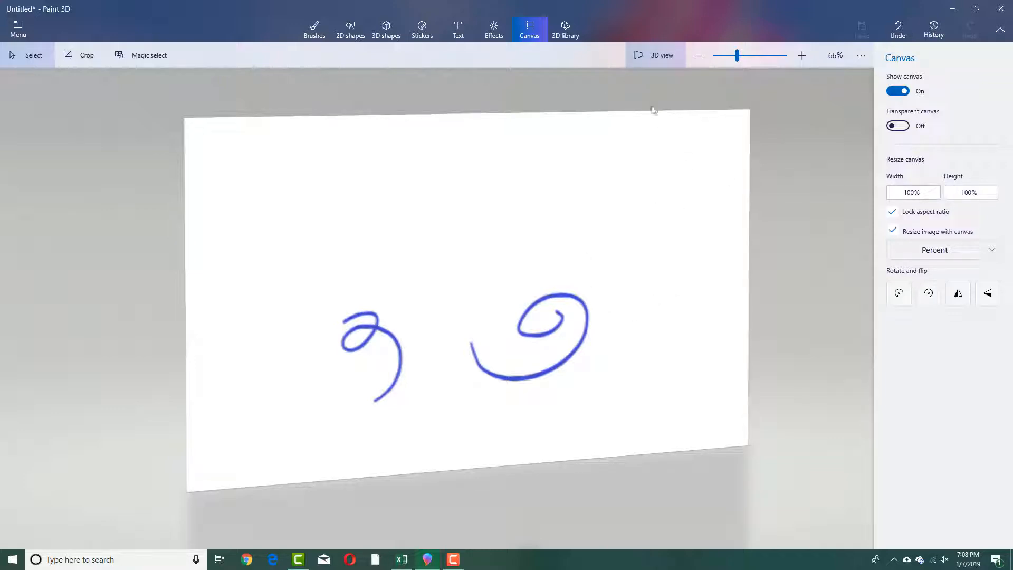
# - Leave 3D view and zoom the flat canvas to 75%
pyautogui.click(657, 53)
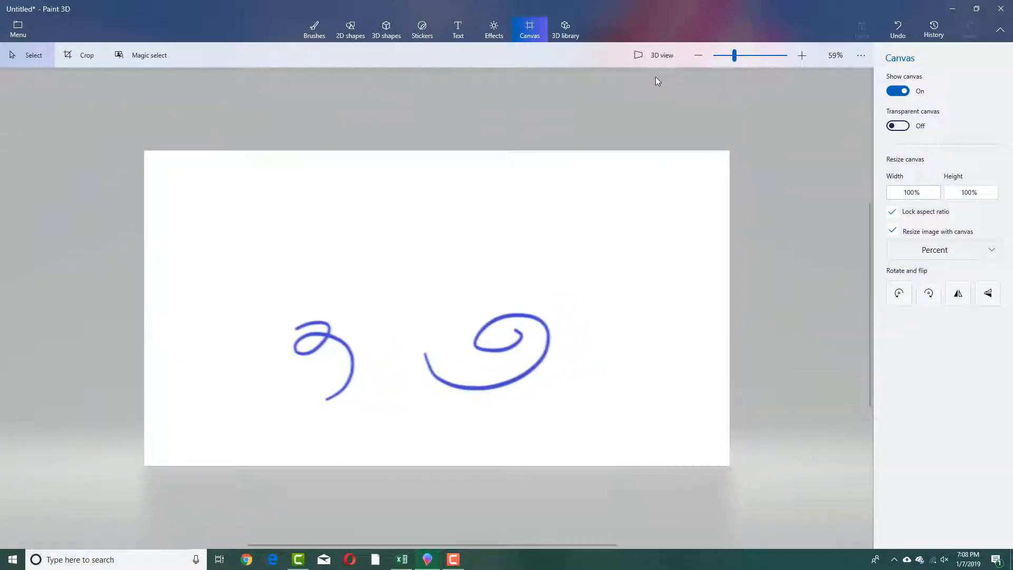
pyautogui.scroll(-2, 348, 364)
pyautogui.scroll(4, 366, 348)
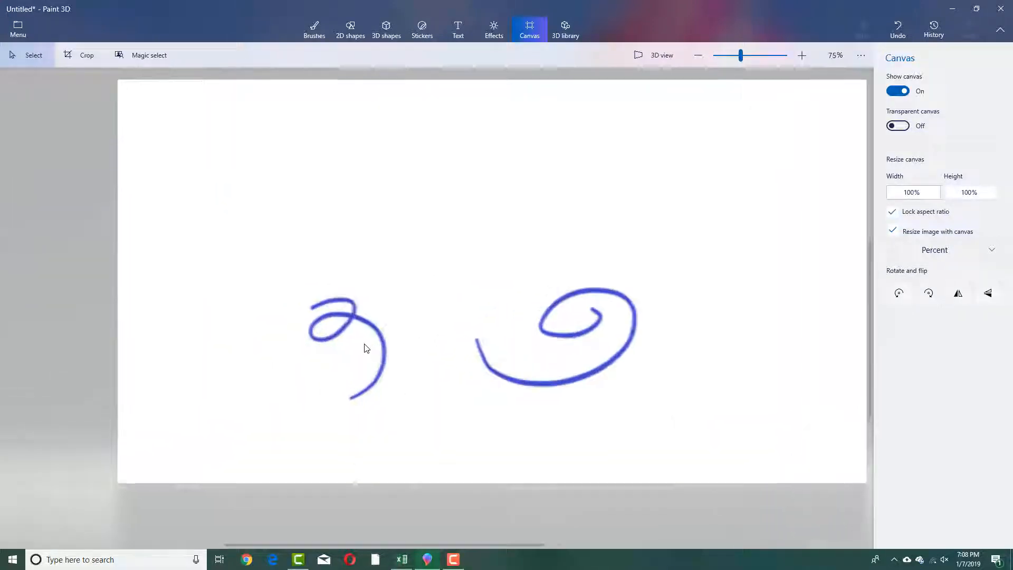